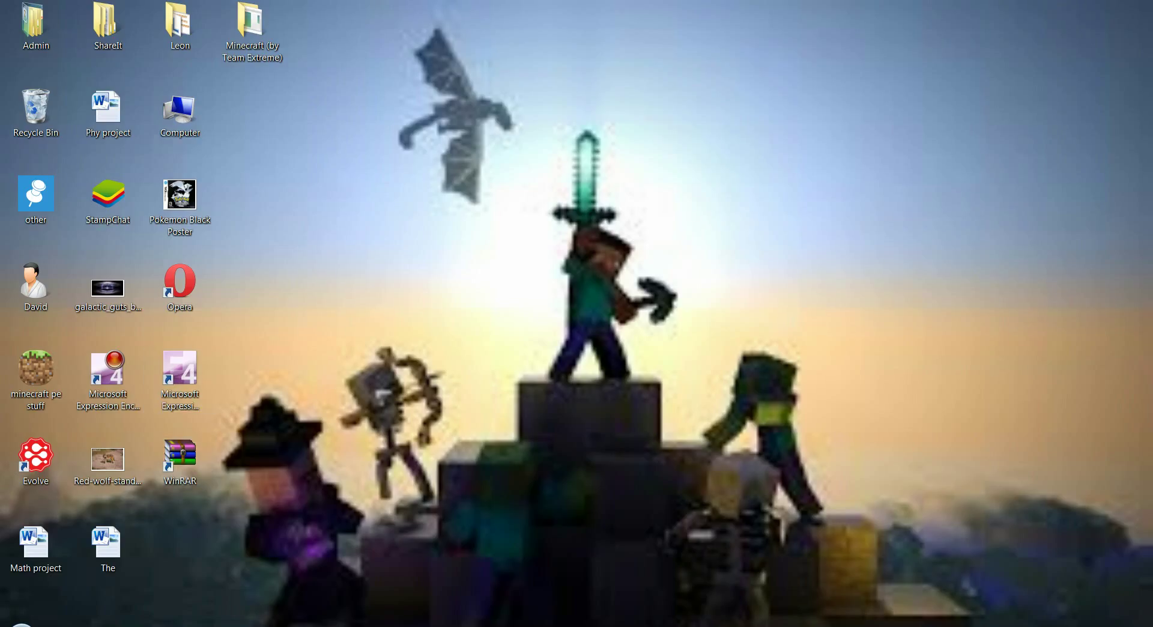
Step: Bring up the MediaFire page for the 60.41 MB Minecraft launcher Team Extreme RAR archive
{"action": "left_click", "coordinate": [270, 624]}
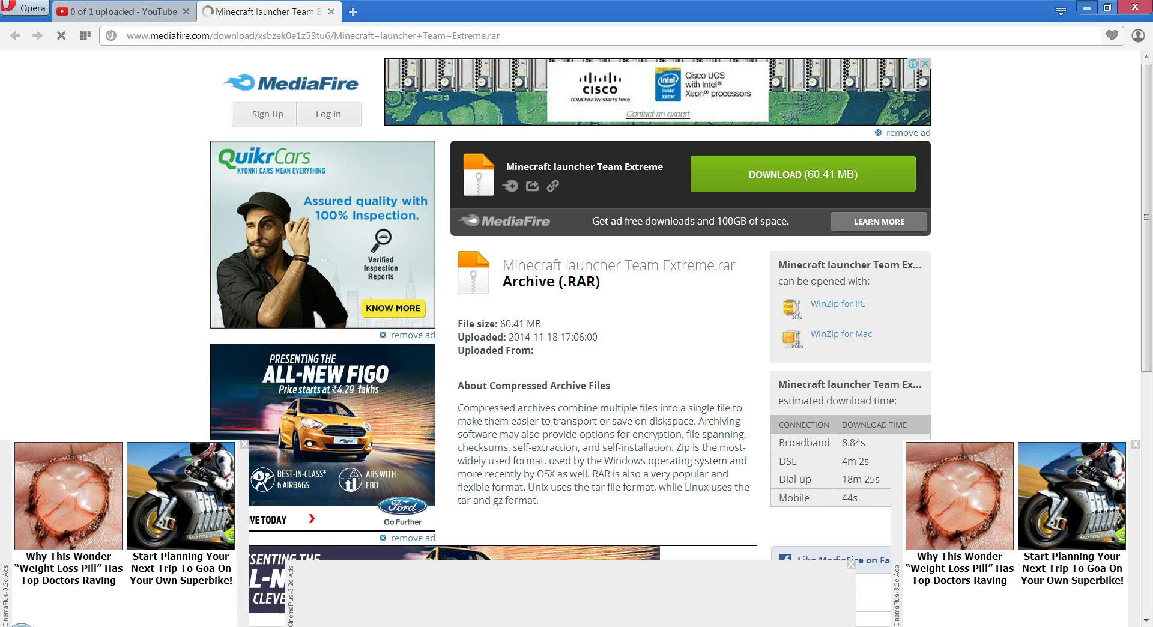
Step: Minimize Opera and open the Minecraft (by Team Extreme) desktop folder
{"action": "left_click", "coordinate": [1086, 7]}
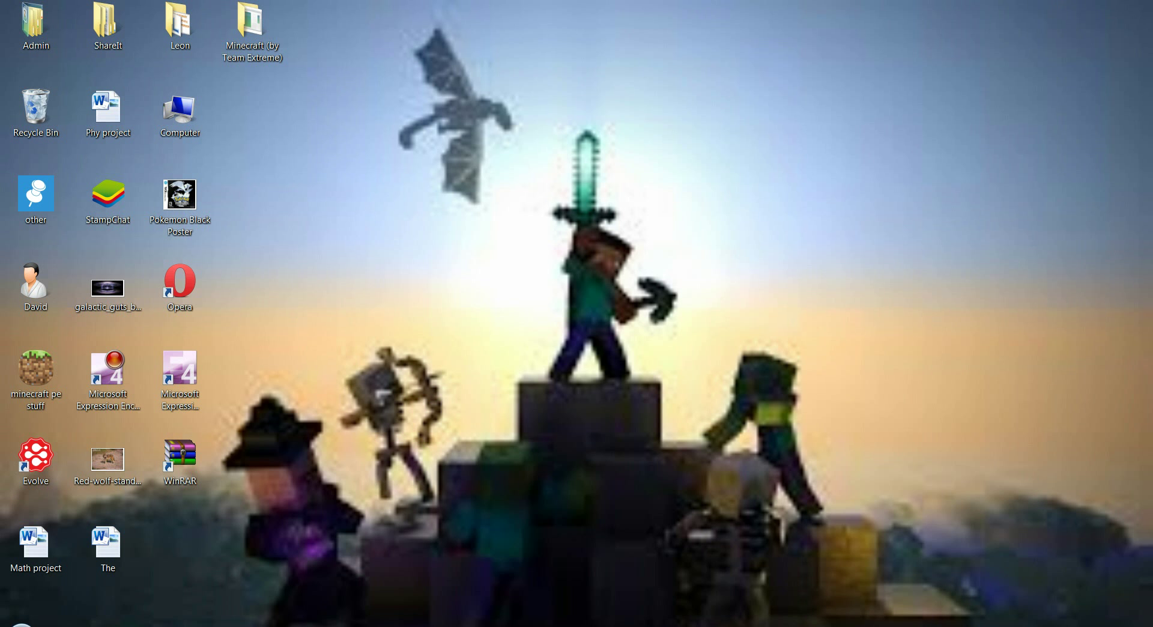
{"action": "key", "text": "alt+Tab"}
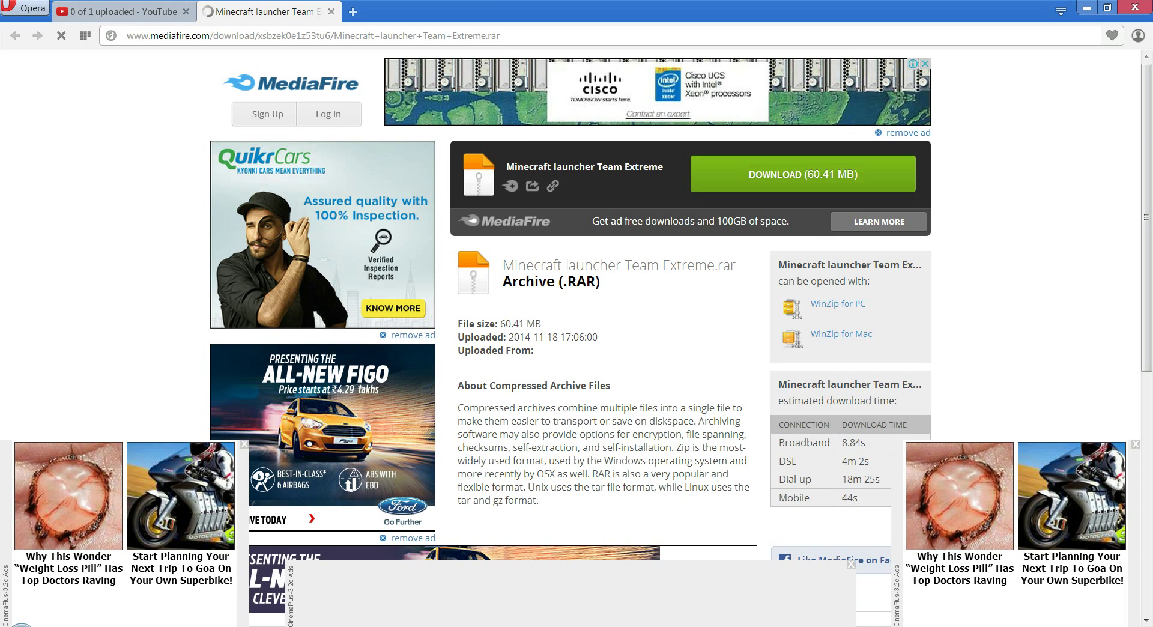
{"action": "left_click", "coordinate": [1086, 7]}
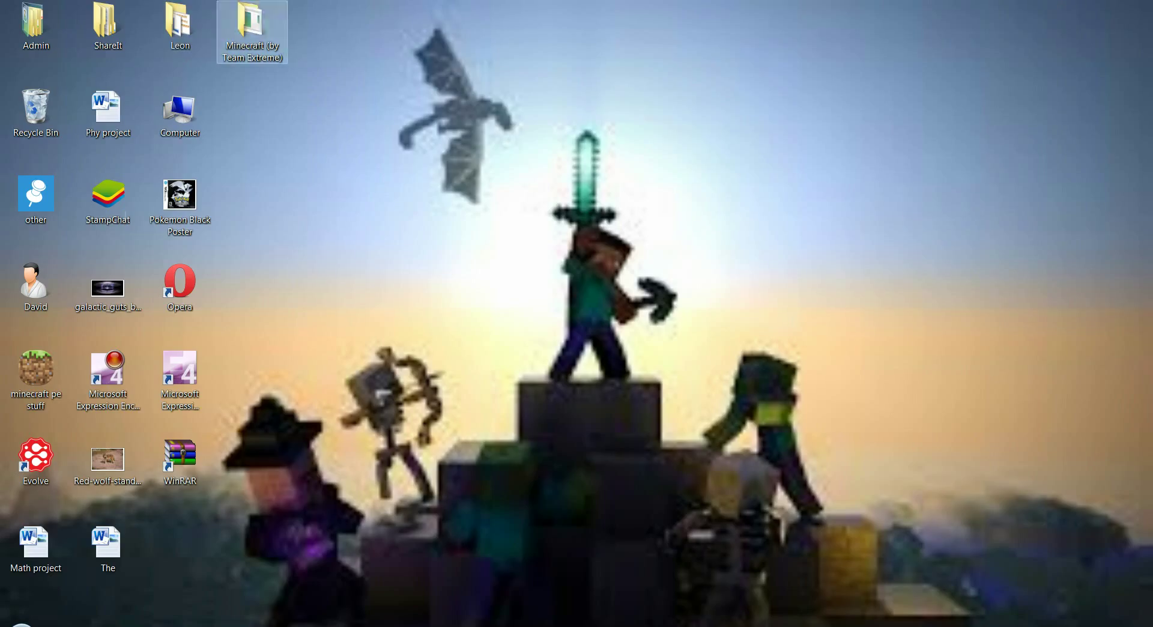
{"action": "double_click", "coordinate": [251, 30]}
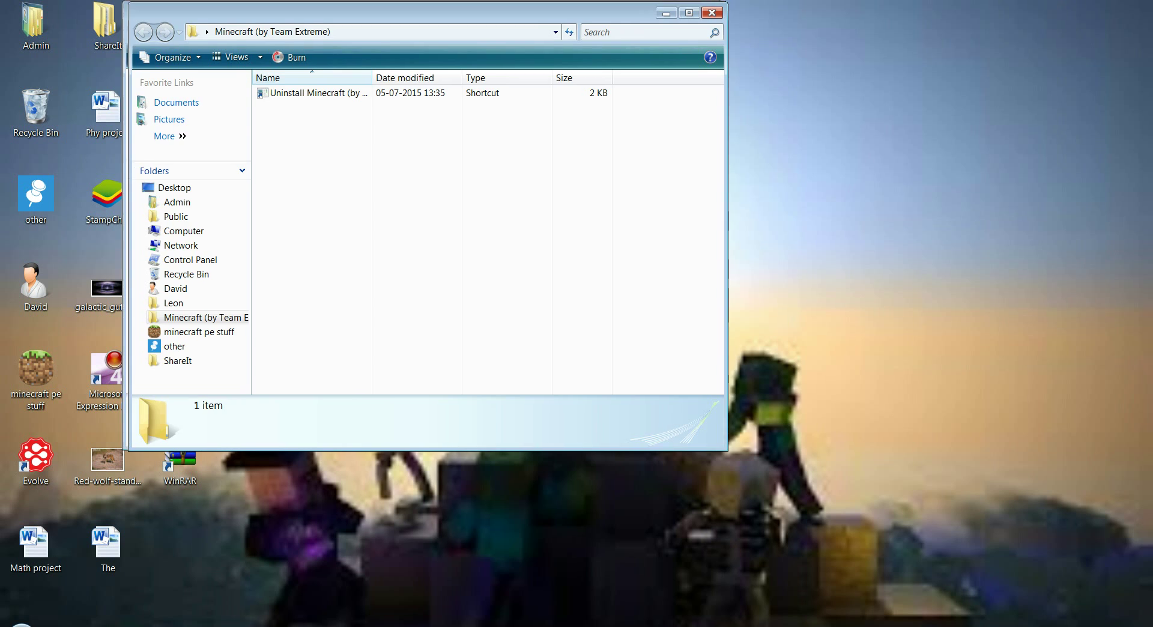
Step: Move that window aside, browse the user's minecraft folder, then minimize it
{"action": "left_click_drag", "start_coordinate": [384, 11], "coordinate": [646, 47]}
{"action": "double_click", "coordinate": [35, 287]}
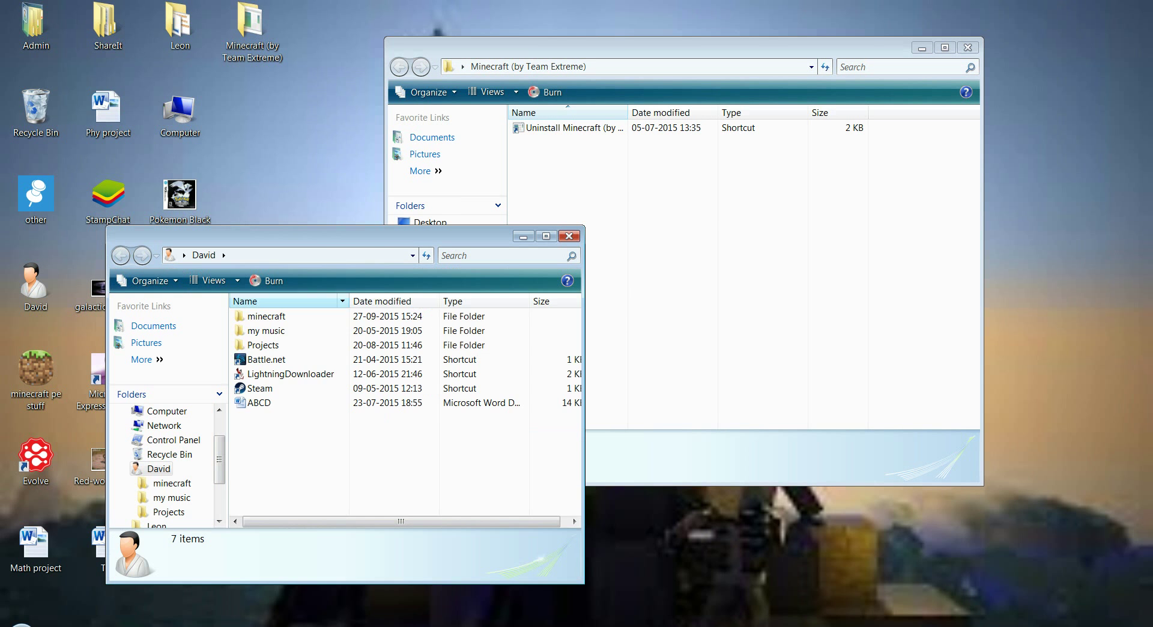
{"action": "double_click", "coordinate": [264, 315]}
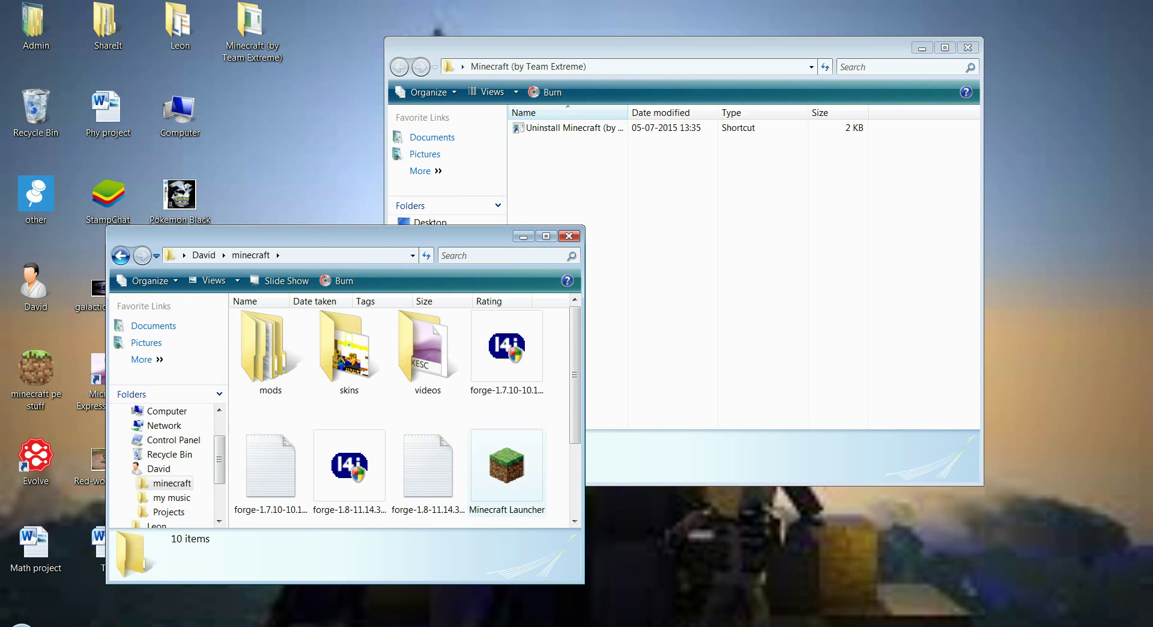
{"action": "scroll", "coordinate": [428, 432], "scroll_direction": "down", "scroll_amount": 5}
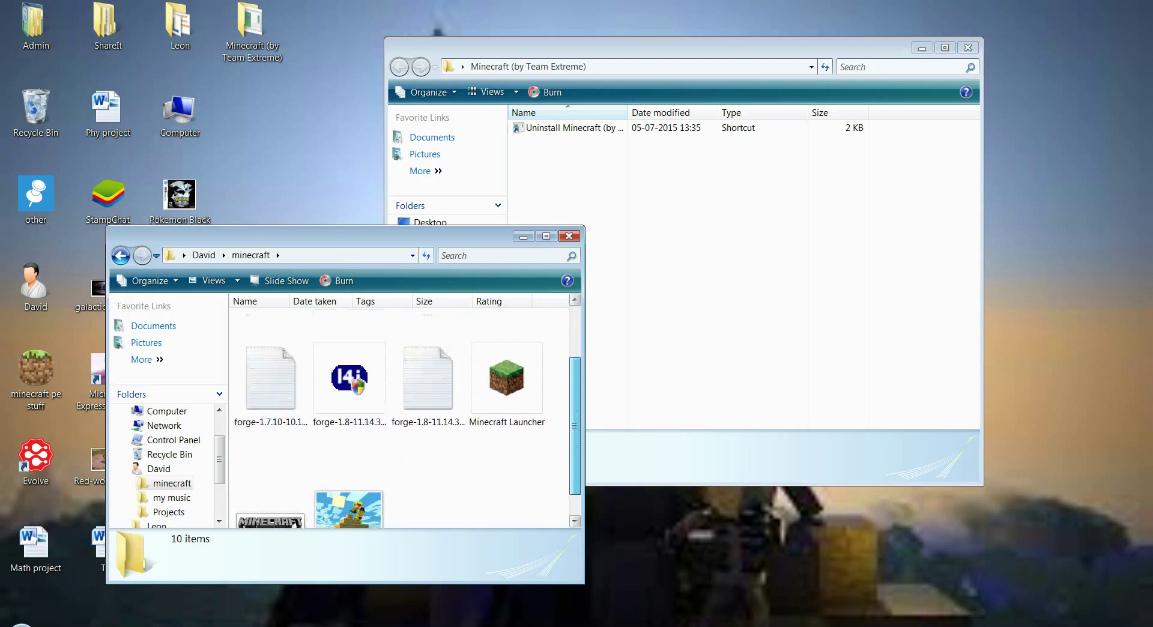
{"action": "scroll", "coordinate": [427, 432], "scroll_direction": "up", "scroll_amount": 3}
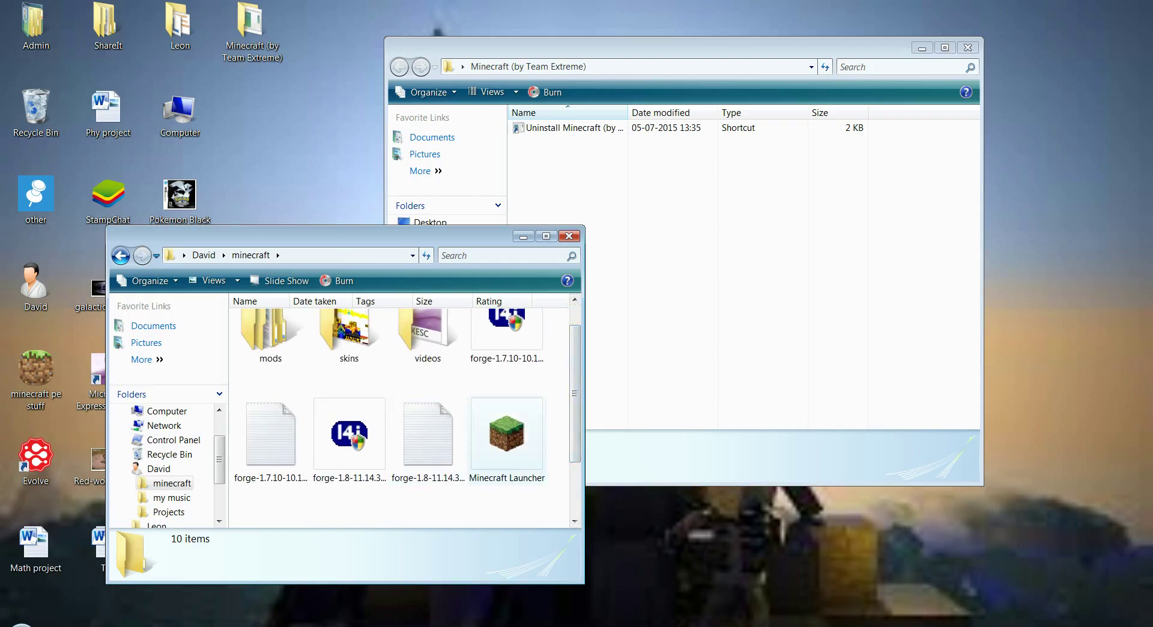
{"action": "left_click", "coordinate": [523, 236]}
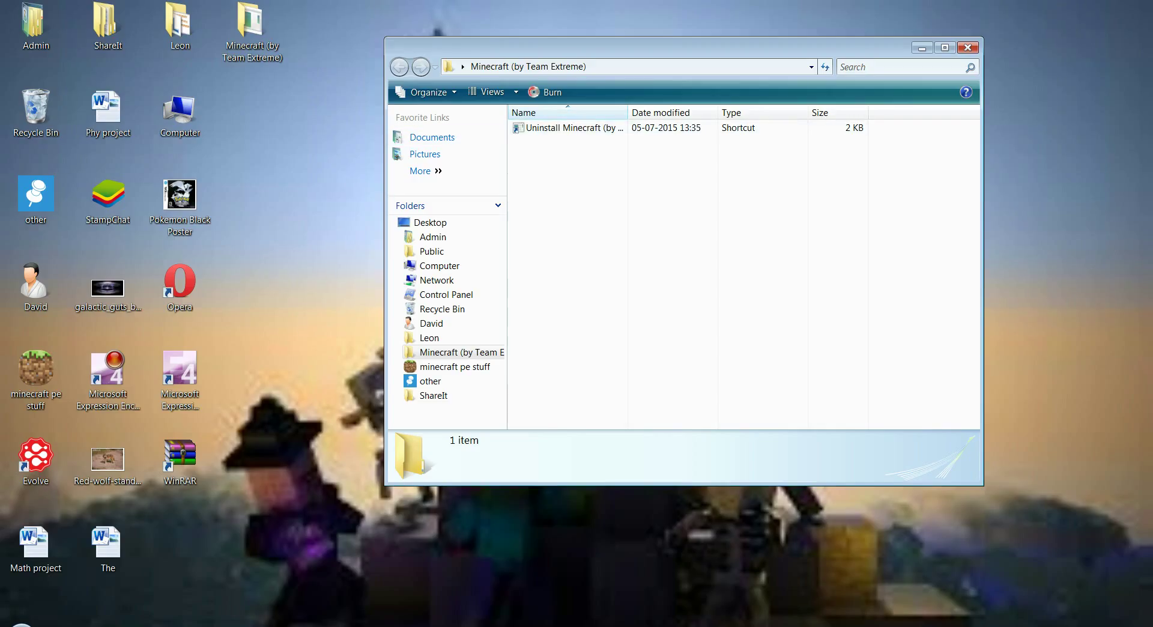
Step: Close the Team Extreme folder and open Minecraft 1.7.2 by TeamExtremeMc.com via Start search 'minecraft'
{"action": "left_click", "coordinate": [967, 47]}
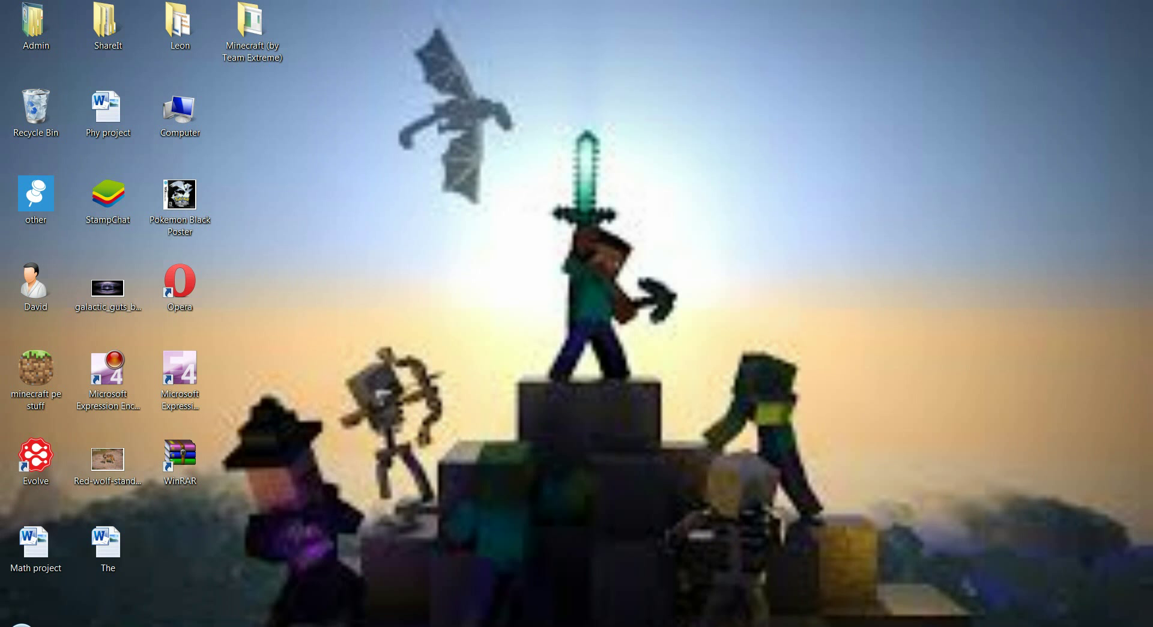
{"action": "key", "text": "super"}
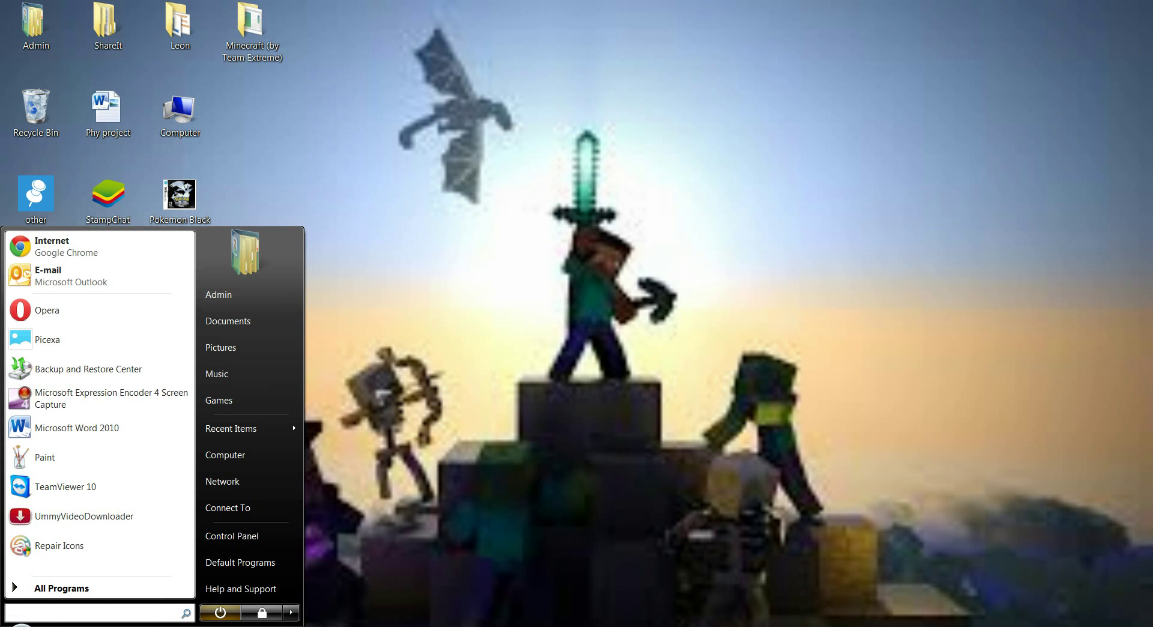
{"action": "type", "text": "minera"}
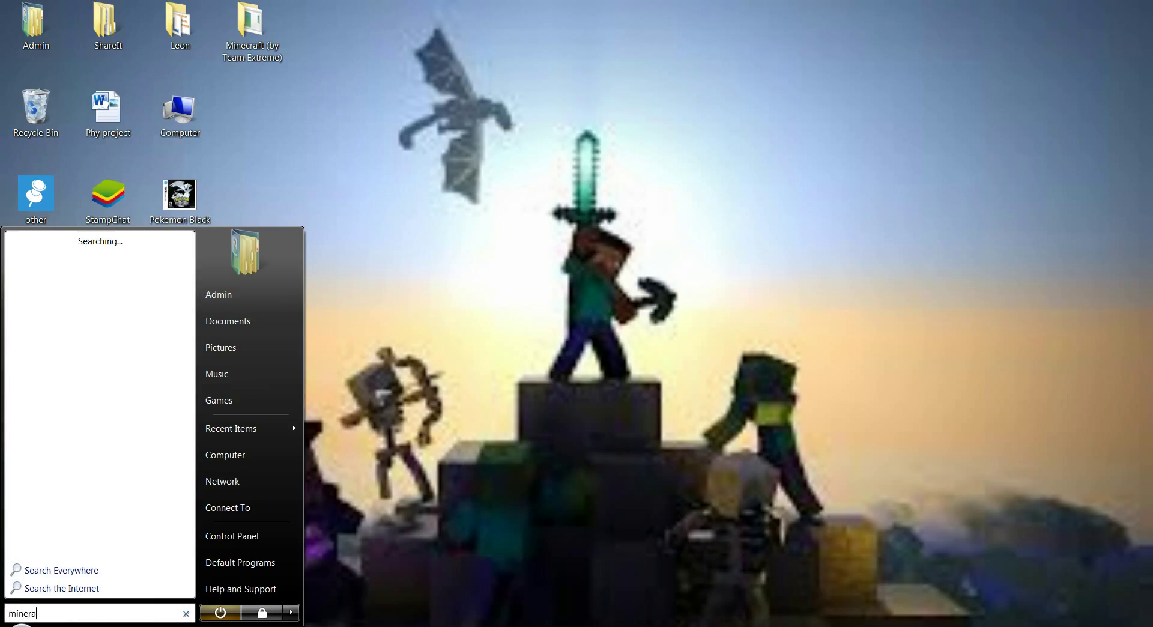
{"action": "key", "text": "BackSpace"}
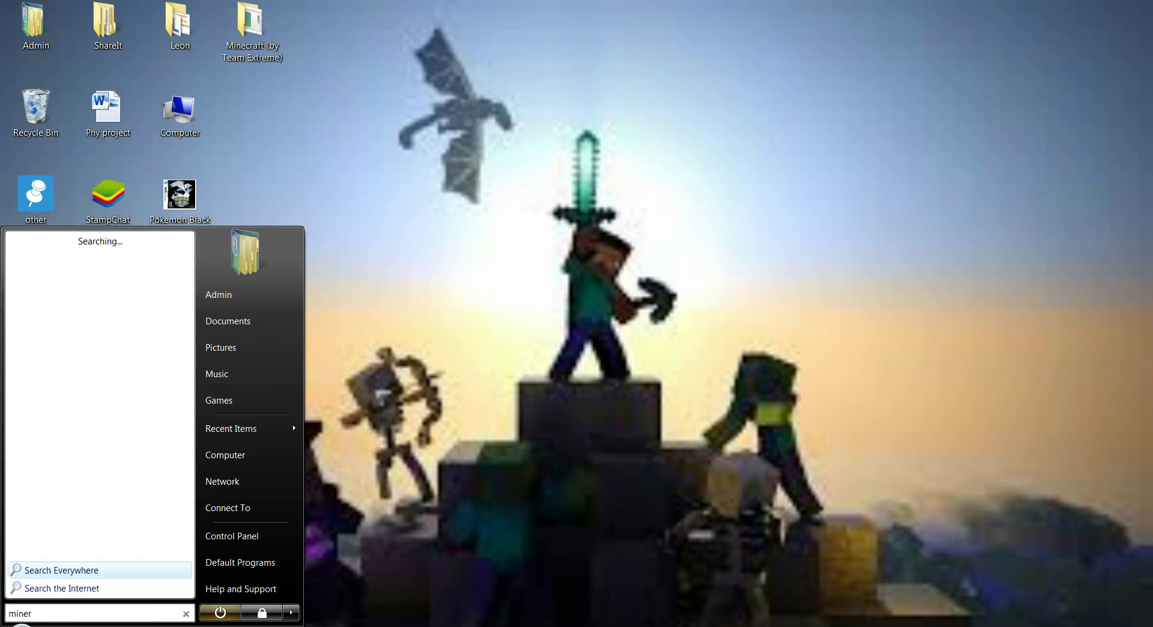
{"action": "key", "text": "BackSpace"}
{"action": "type", "text": "craft"}
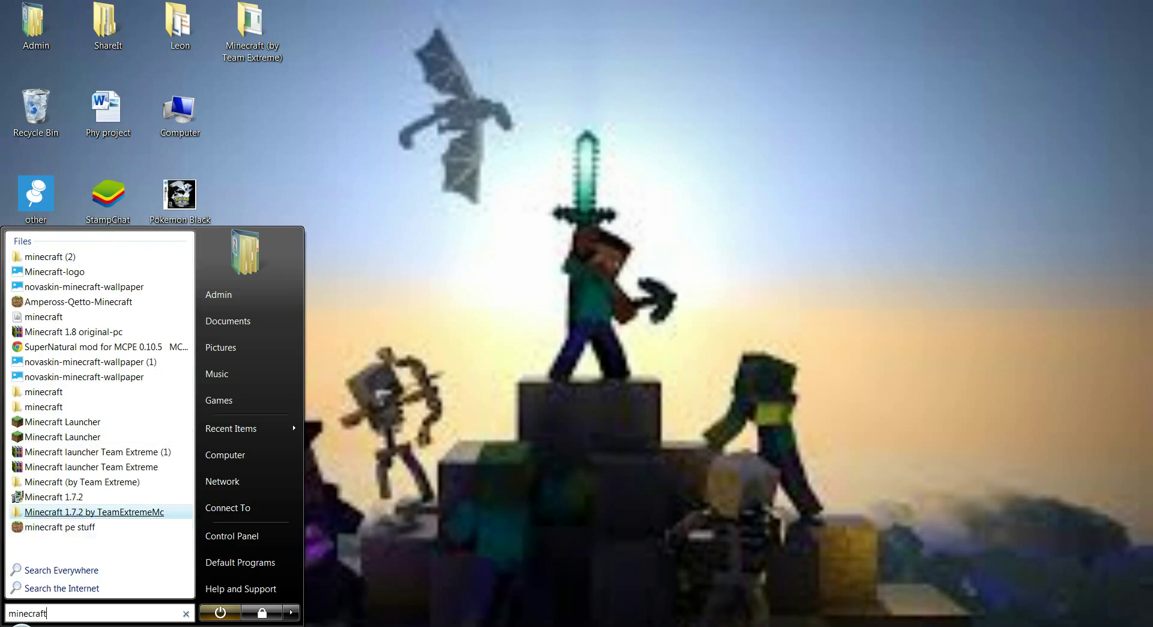
{"action": "left_click", "coordinate": [94, 511]}
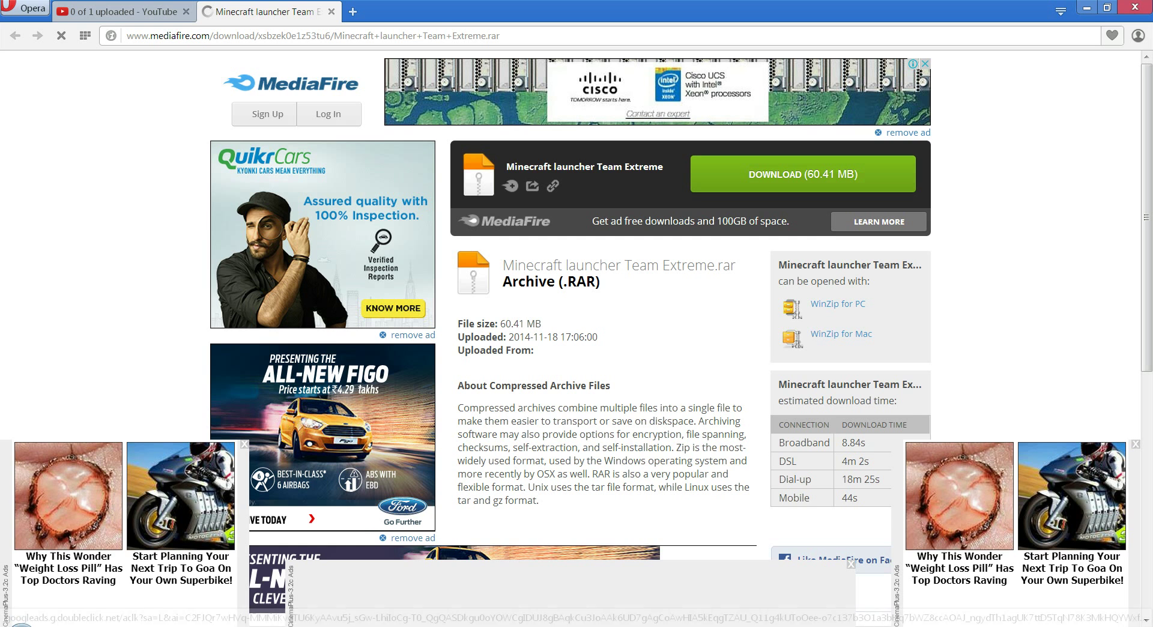
Step: Minimize Opera and launch the Minecraft 1.7.2 installer from the downloaded folder
{"action": "left_click", "coordinate": [1087, 7]}
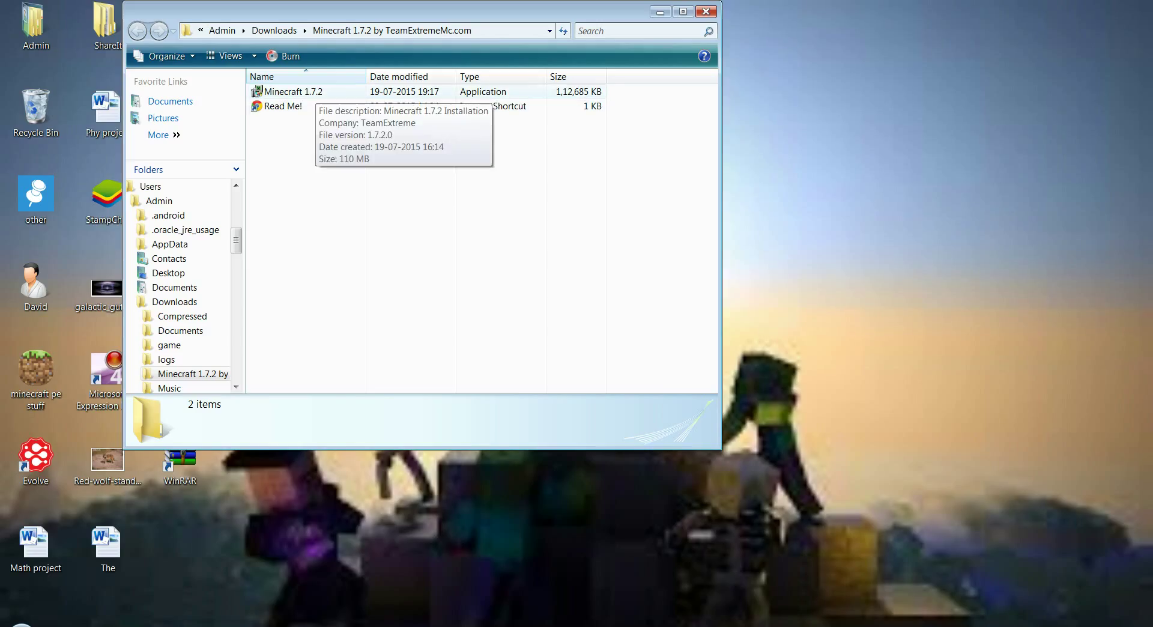
{"action": "left_click", "coordinate": [301, 92]}
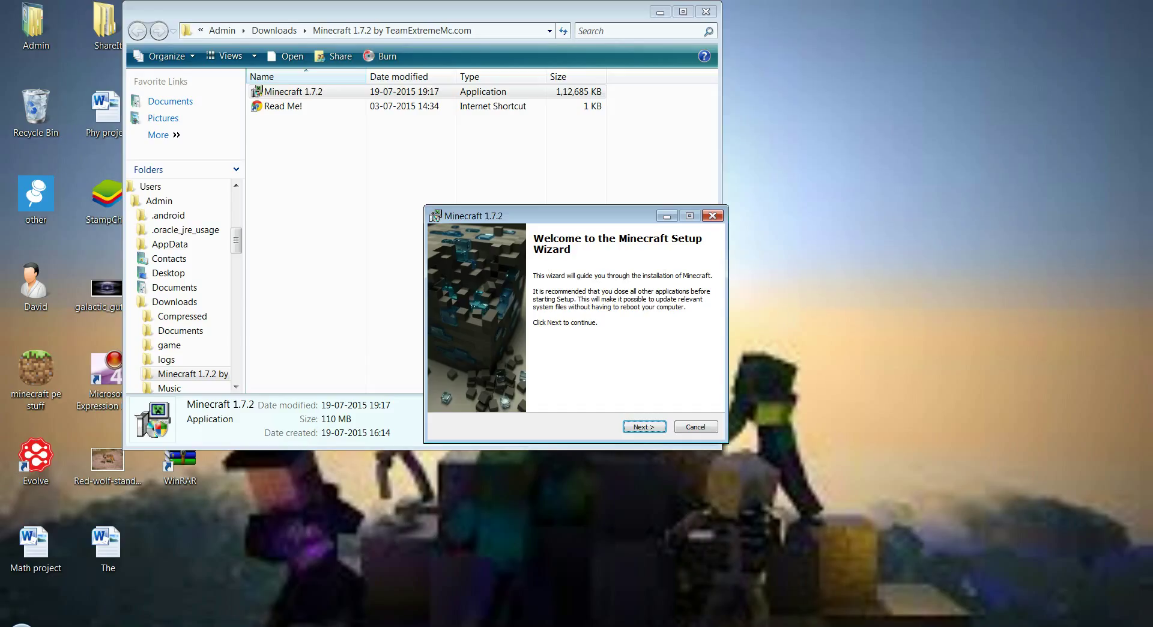
Step: Accept the default install folder and desktop icon, then close the wizard at Ready to Install
{"action": "key", "text": "Return"}
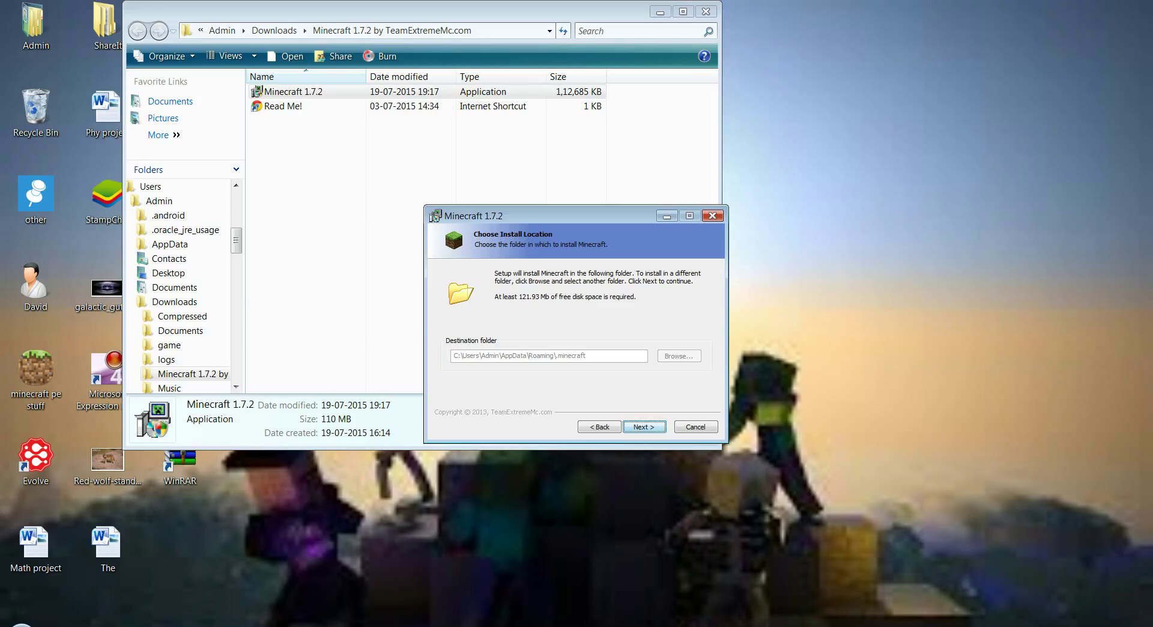
{"action": "key", "text": "Return"}
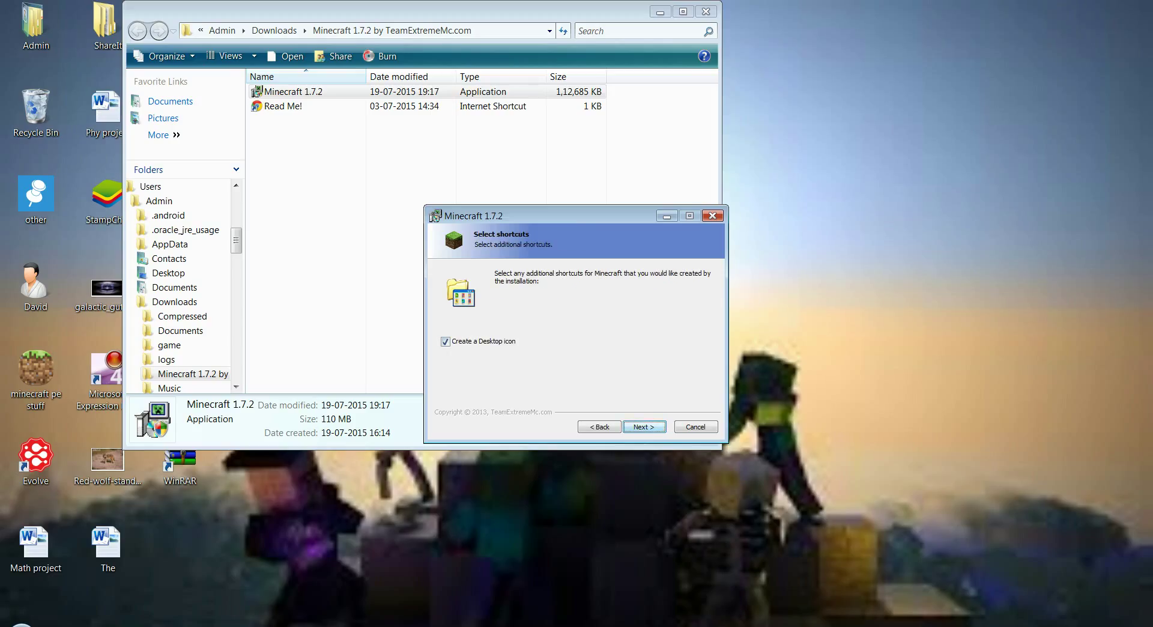
{"action": "key", "text": "Return"}
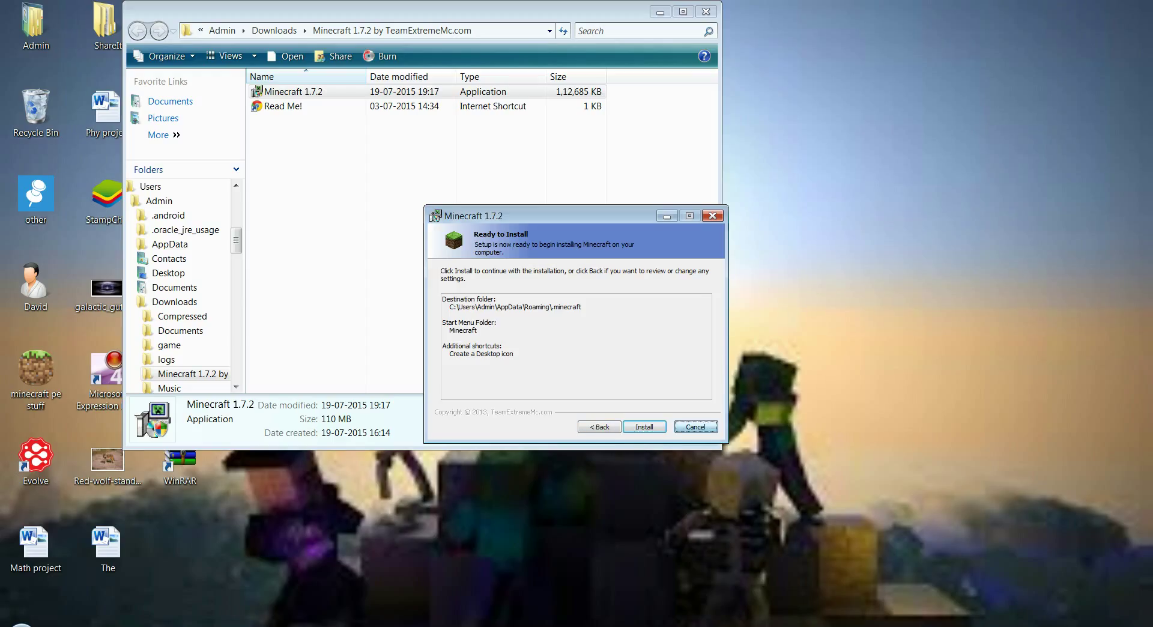
{"action": "left_click", "coordinate": [712, 215]}
Step: Confirm quitting setup, then start Minecraft Launcher from the minecraft folder in the home folder
{"action": "left_click", "coordinate": [593, 369]}
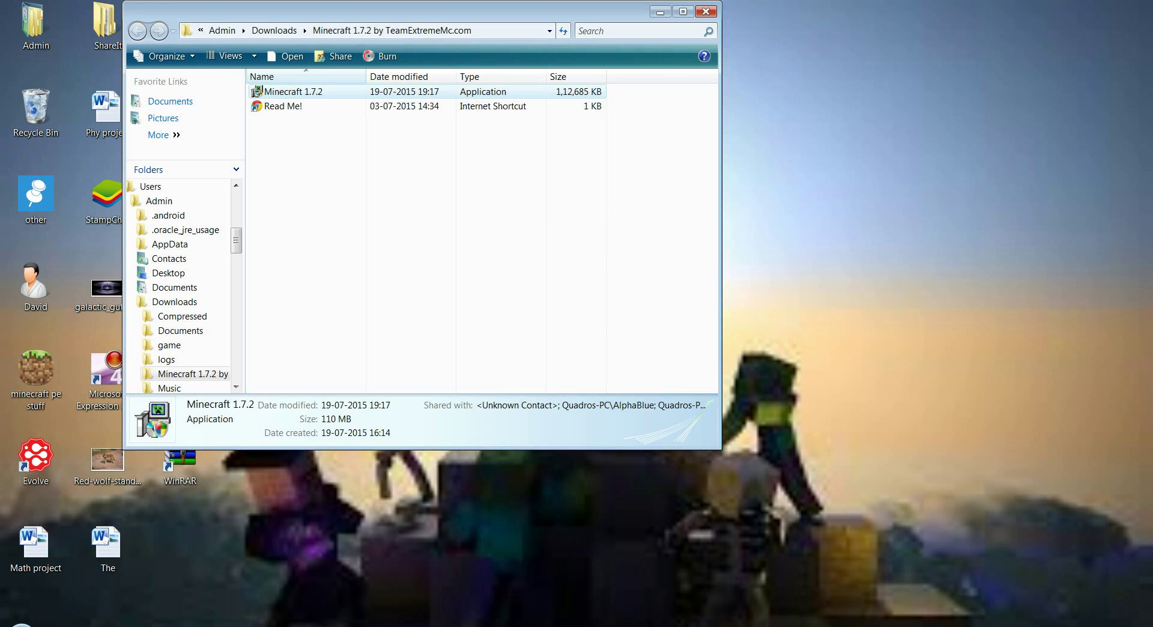
{"action": "left_click", "coordinate": [706, 11]}
{"action": "double_click", "coordinate": [36, 285]}
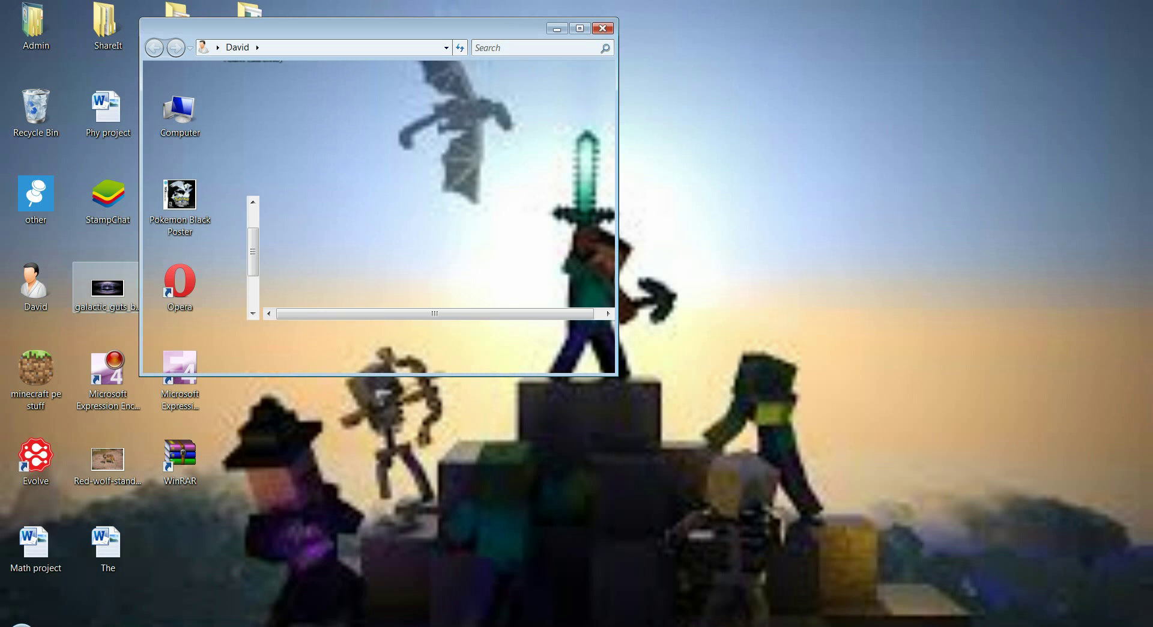
{"action": "double_click", "coordinate": [300, 108]}
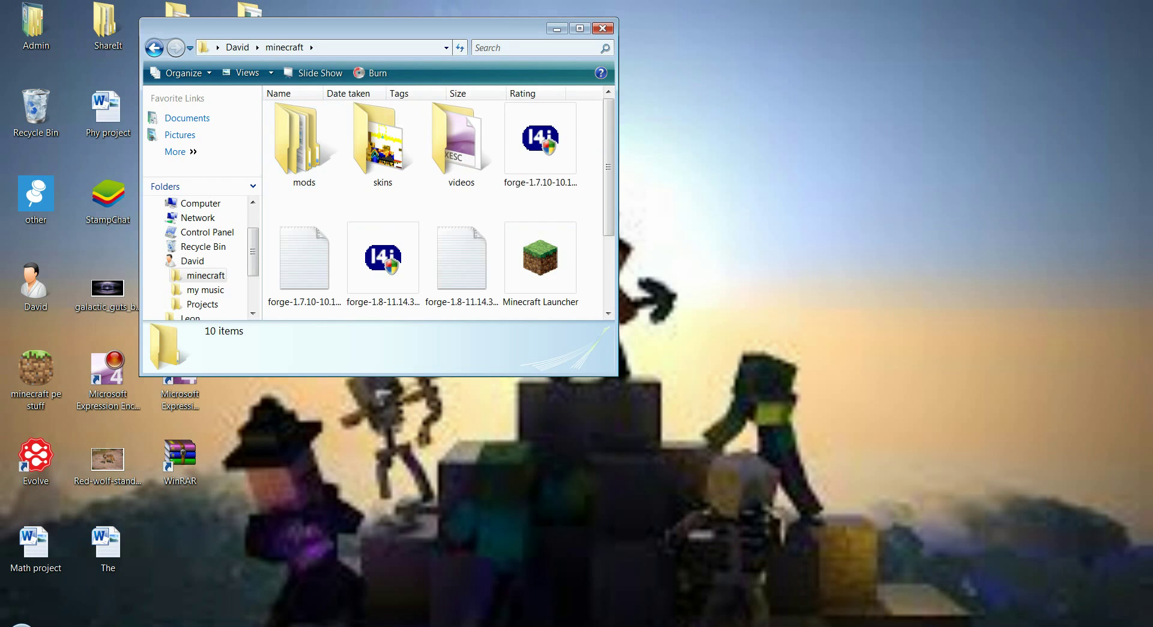
{"action": "left_click_drag", "start_coordinate": [360, 27], "coordinate": [671, 27]}
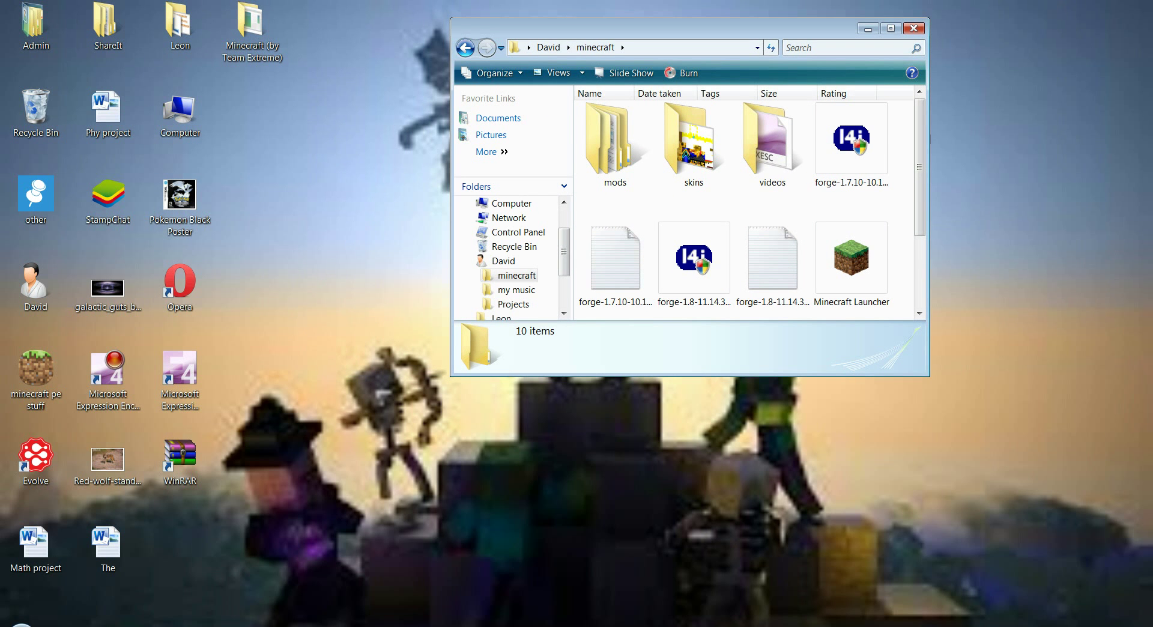
{"action": "left_click", "coordinate": [852, 258]}
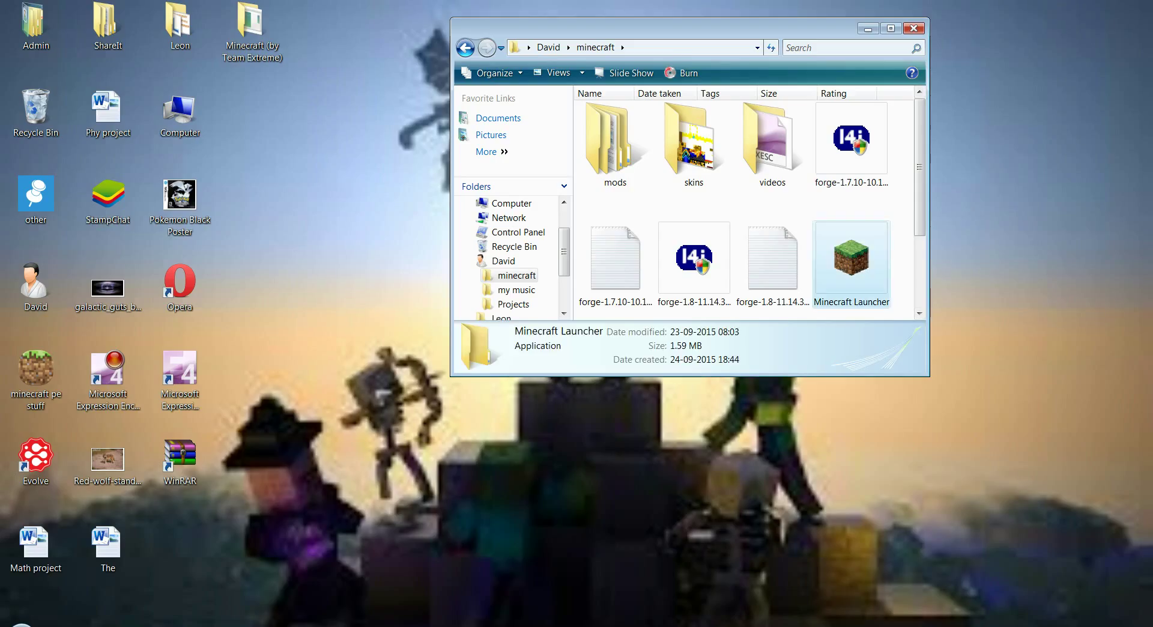
{"action": "left_click", "coordinate": [913, 29]}
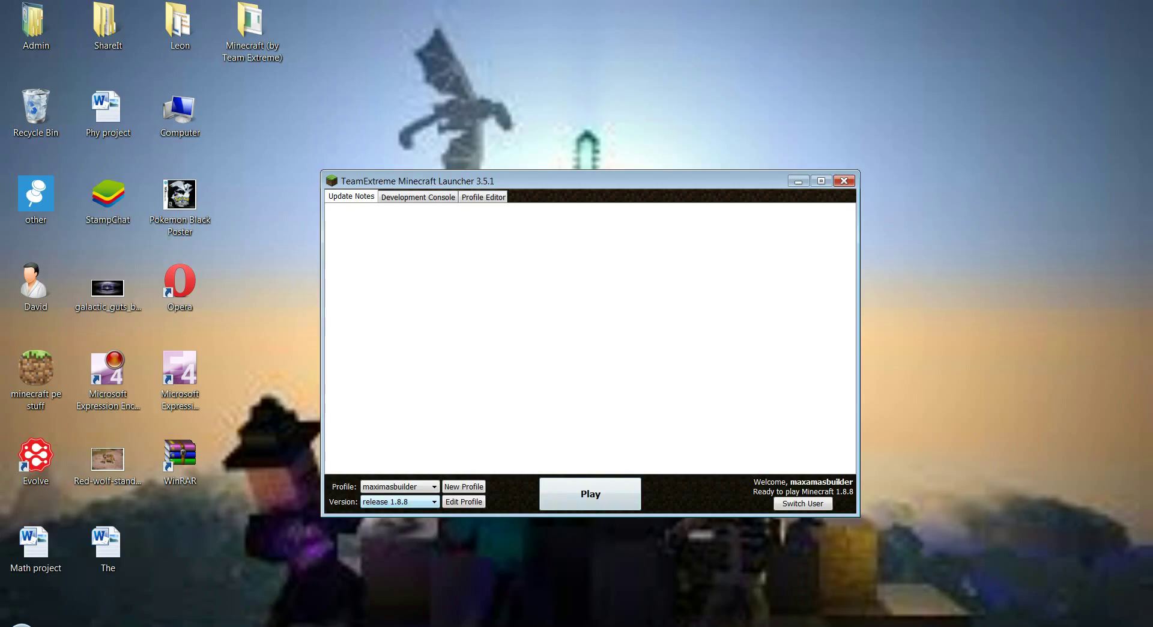
Step: Keep release 1.8.8 in the Version list and switch user to reach the username login
{"action": "left_click", "coordinate": [433, 501]}
{"action": "scroll", "coordinate": [396, 549], "scroll_direction": "down", "scroll_amount": 3}
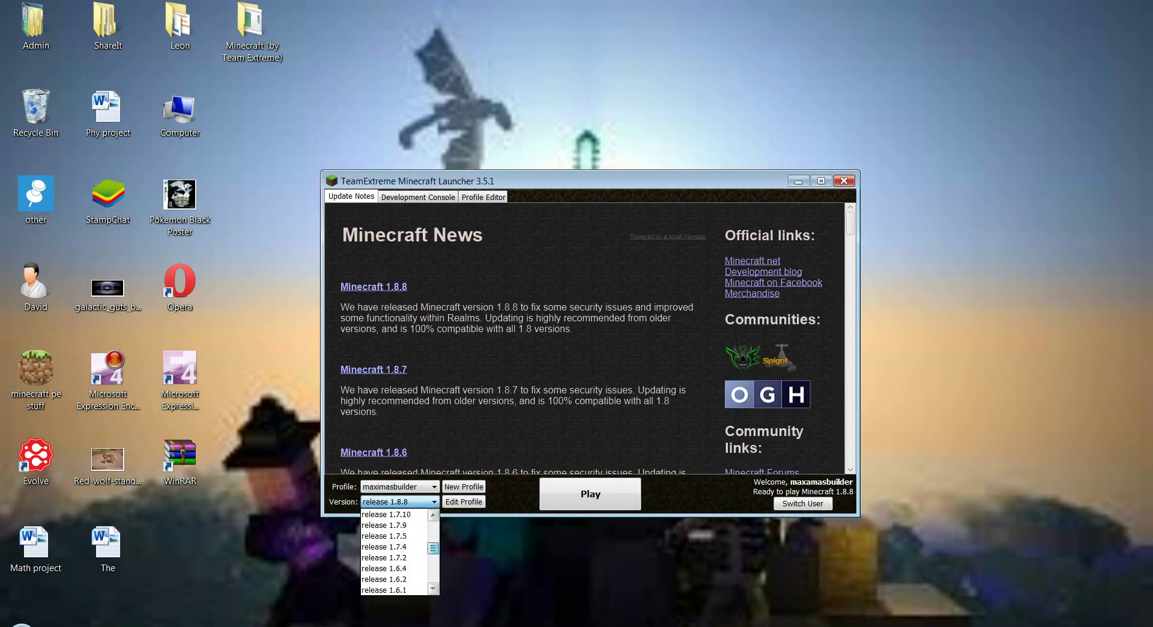
{"action": "scroll", "coordinate": [393, 546], "scroll_direction": "up", "scroll_amount": 4}
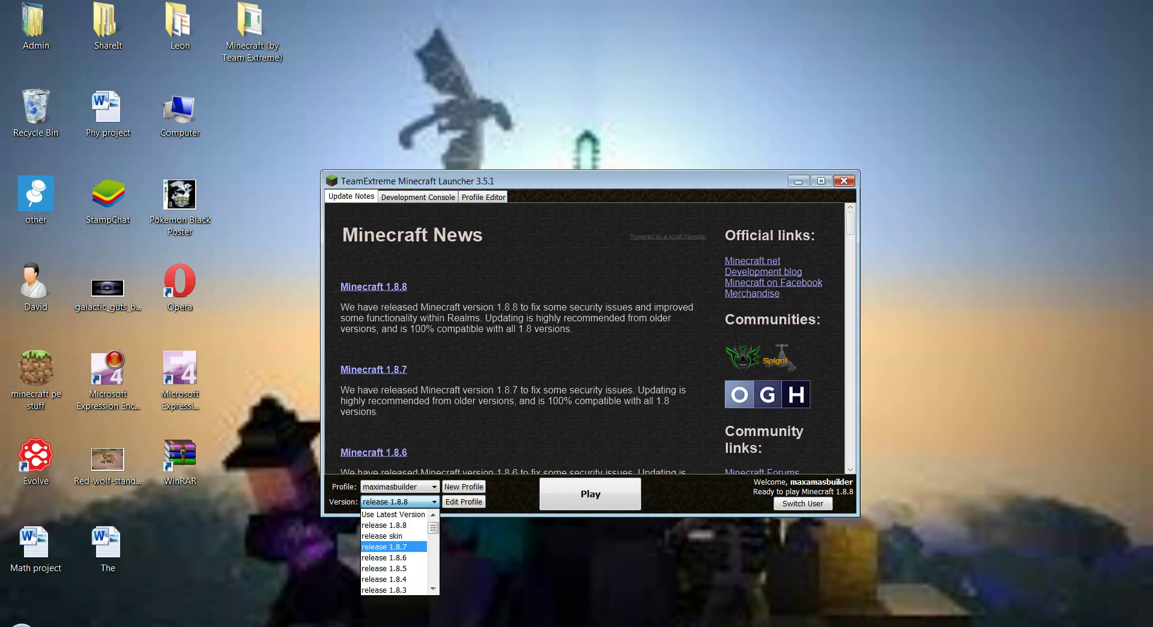
{"action": "left_click", "coordinate": [384, 546]}
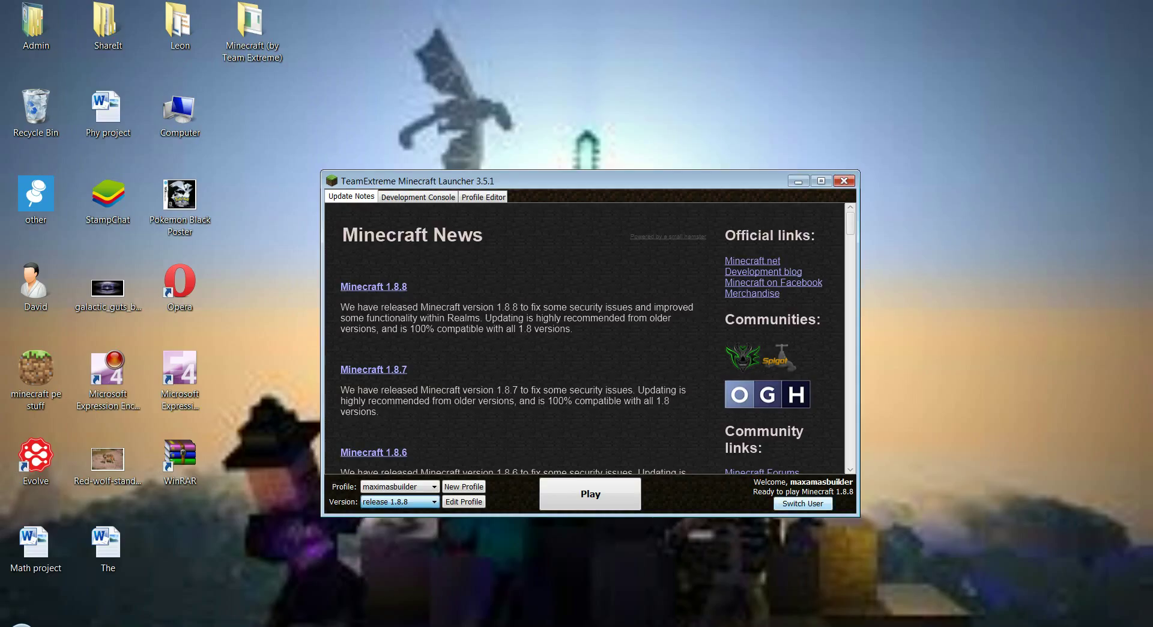
{"action": "left_click", "coordinate": [803, 503]}
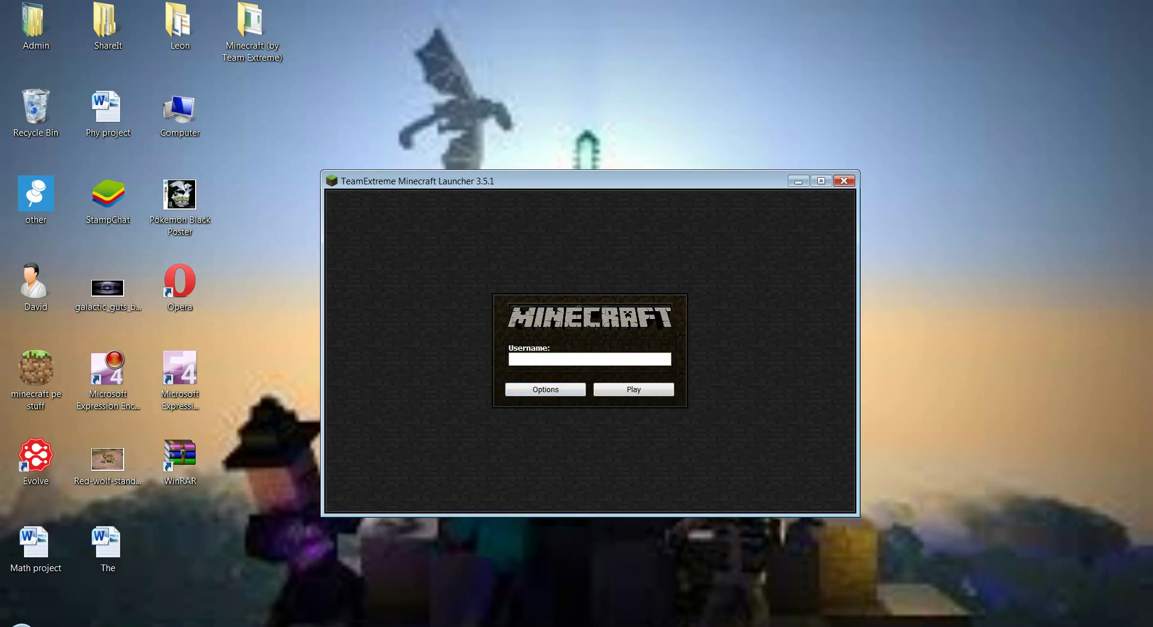
Step: Enter a username, keep Stay Logged In checked in Options, and log in
{"action": "type", "text": "ma"}
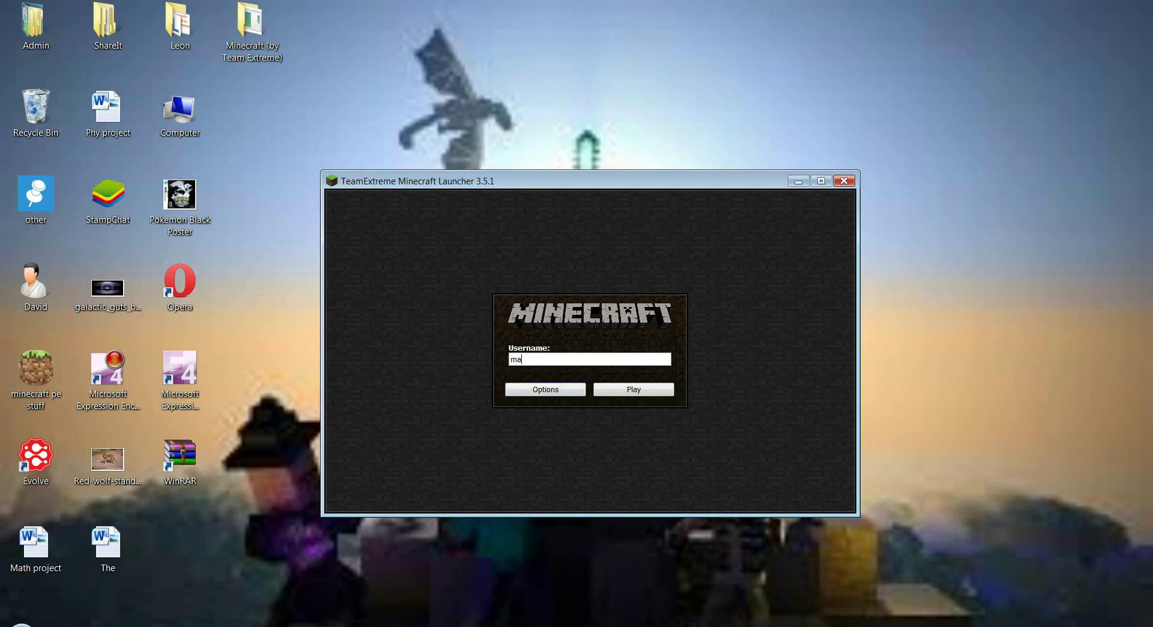
{"action": "type", "text": "ximasbuil"}
{"action": "type", "text": "der"}
{"action": "left_click", "coordinate": [545, 389]}
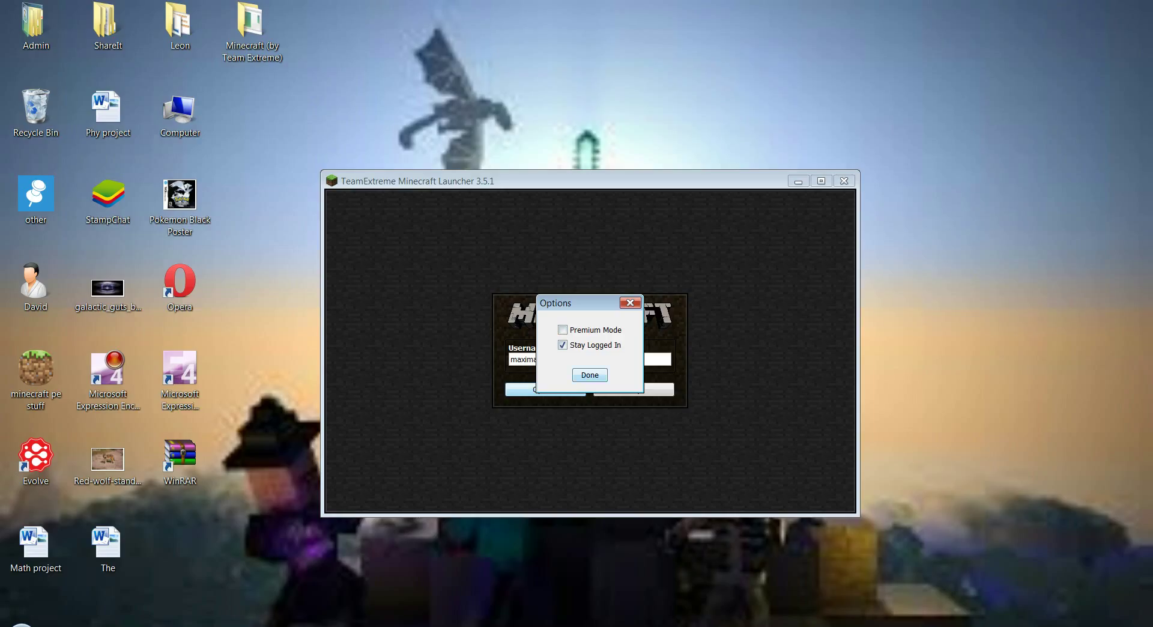
{"action": "key", "text": "Return"}
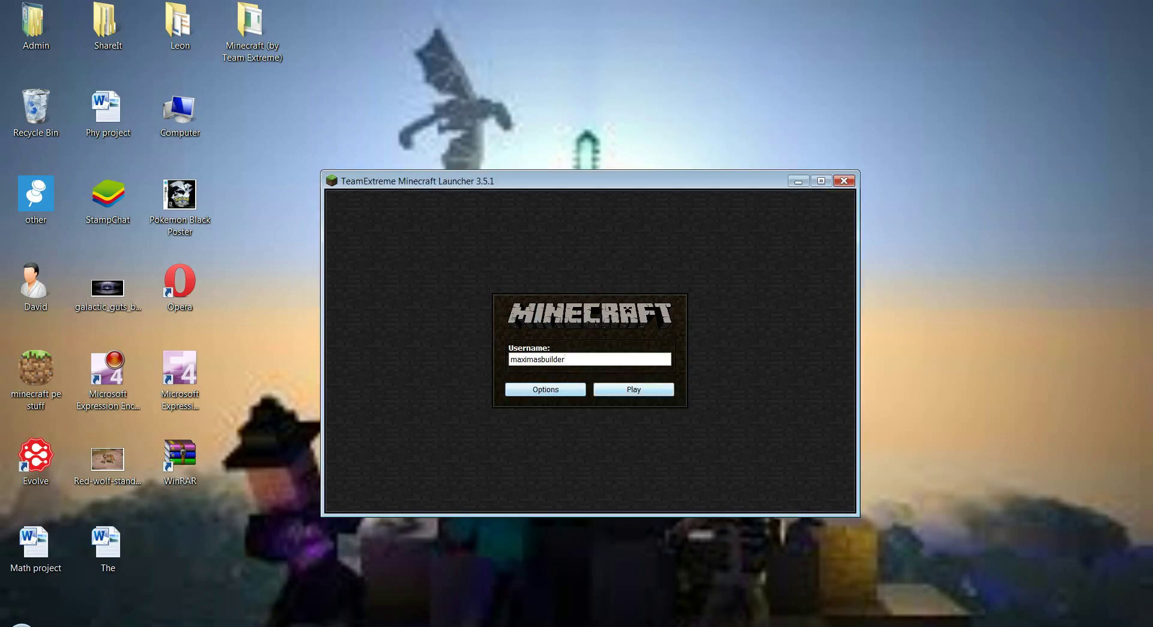
{"action": "key", "text": "Return"}
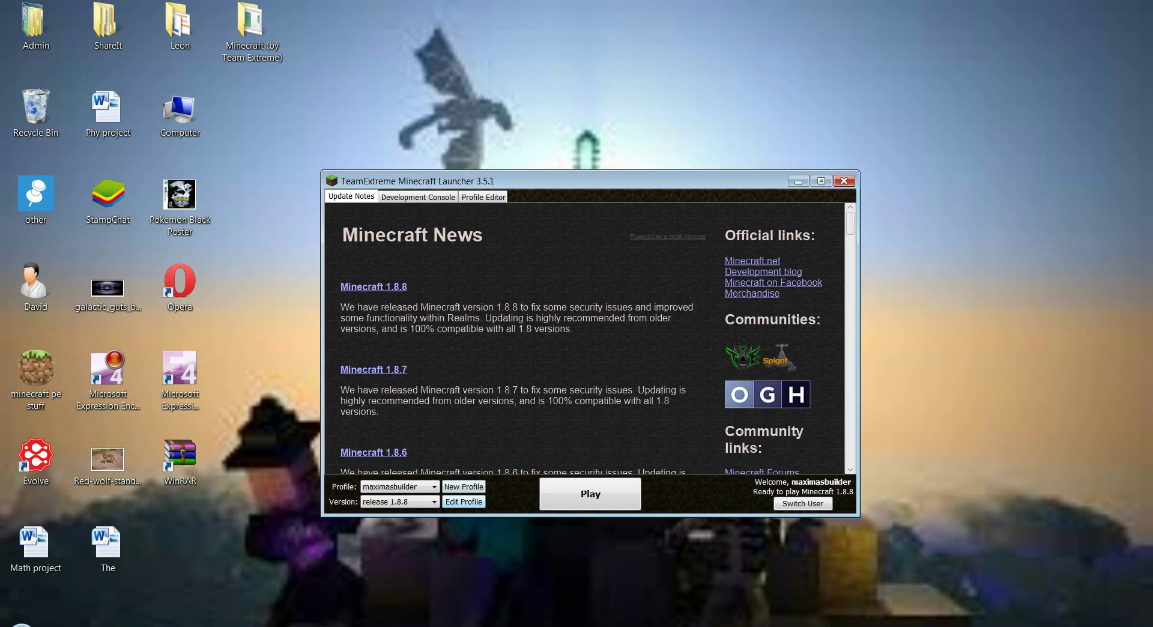
Step: Open and dismiss New Profile and Edit Profile, then play Minecraft 1.8.8 to its title menu
{"action": "left_click", "coordinate": [464, 486]}
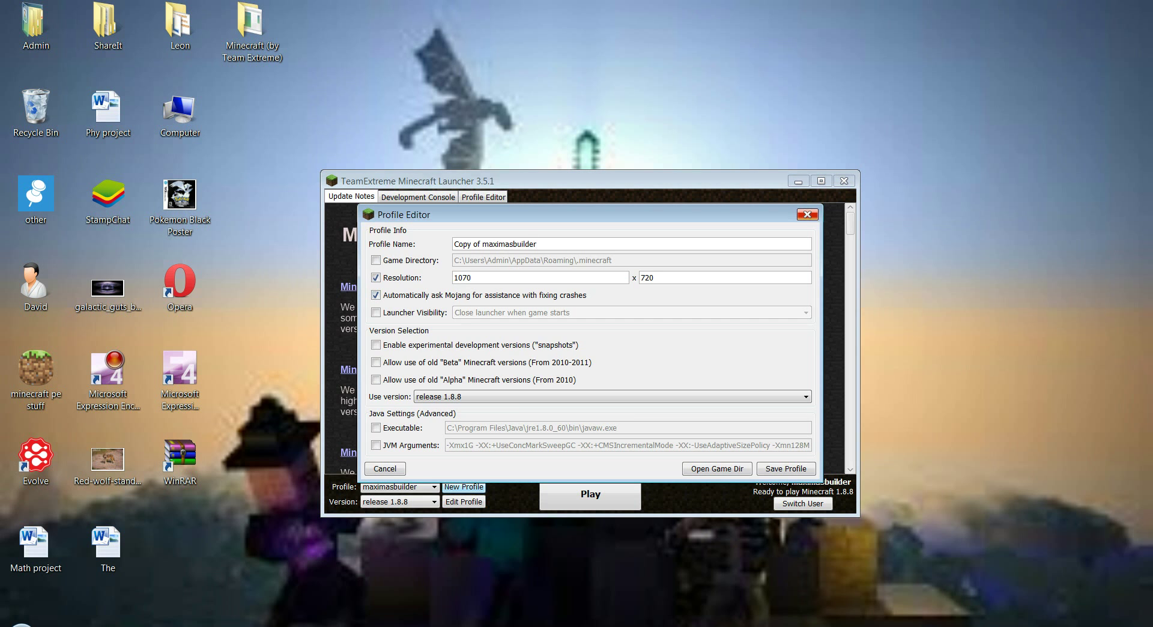
{"action": "left_click", "coordinate": [807, 214]}
{"action": "left_click", "coordinate": [464, 501]}
{"action": "left_click", "coordinate": [807, 214]}
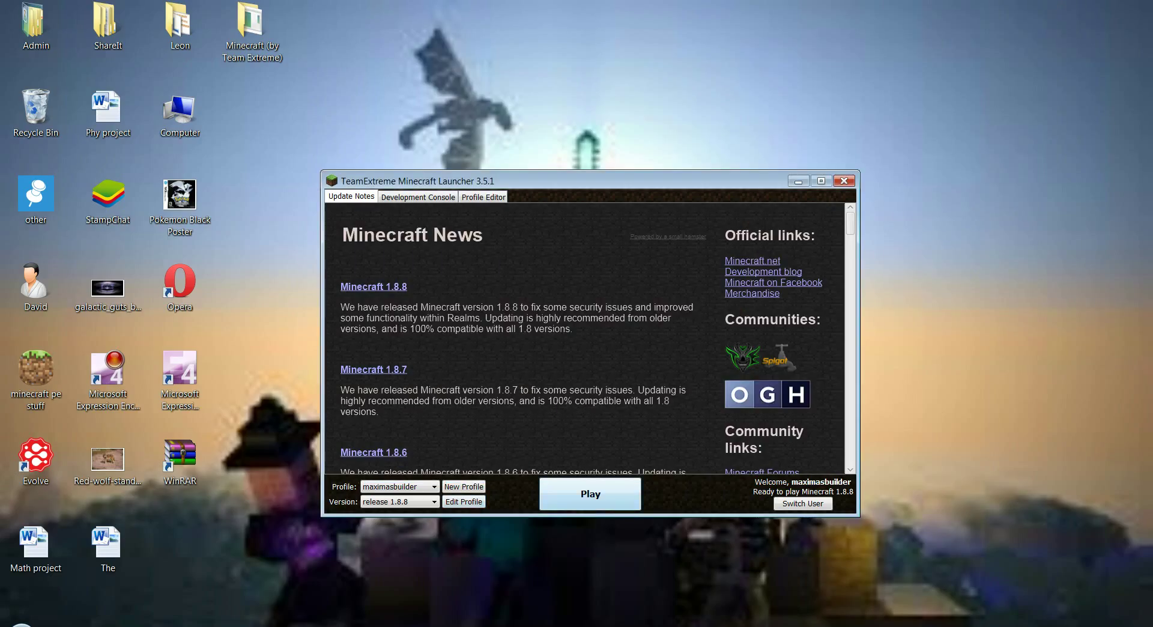
{"action": "left_click", "coordinate": [590, 493]}
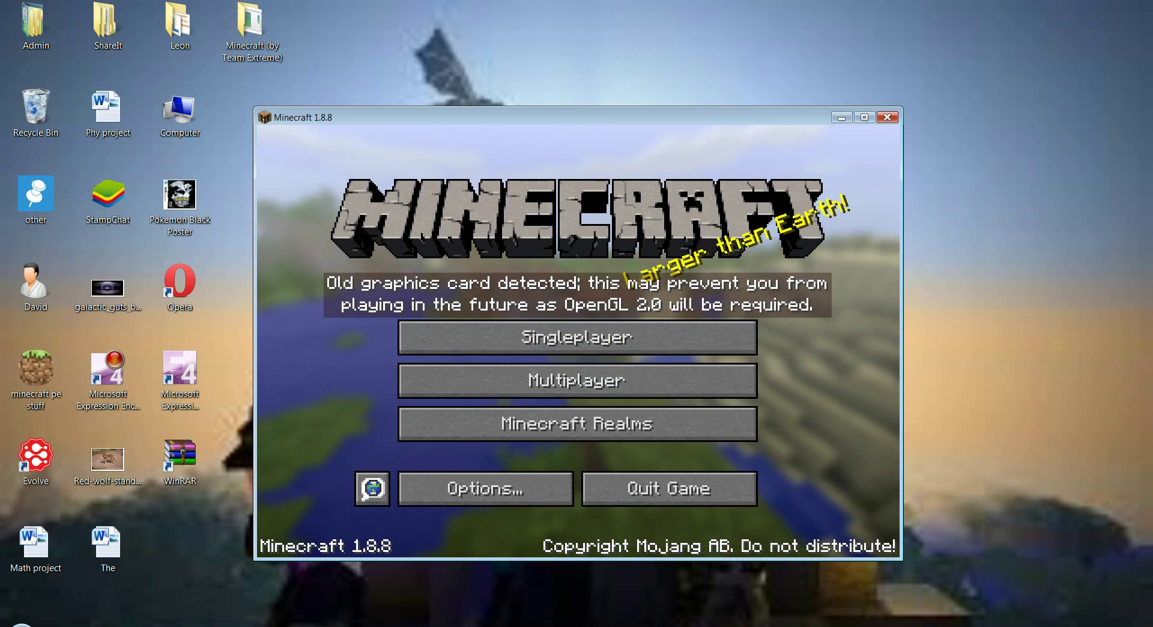
Step: Check the Singleplayer world list, cancel back to the main menu, and quit Minecraft
{"action": "left_click", "coordinate": [576, 337]}
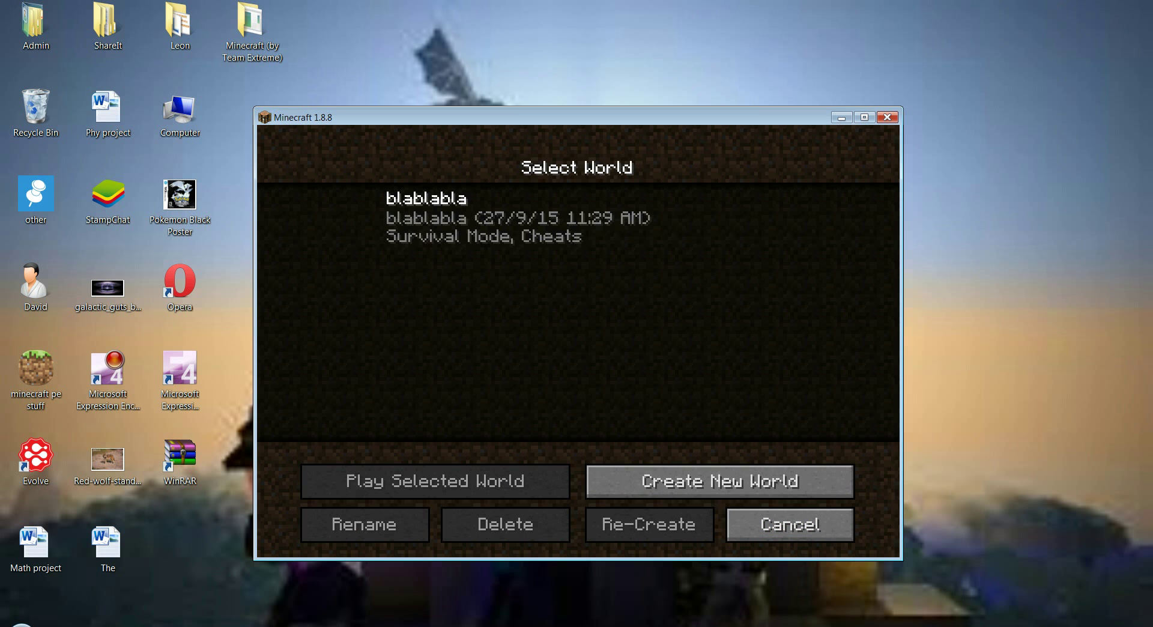
{"action": "left_click", "coordinate": [790, 524]}
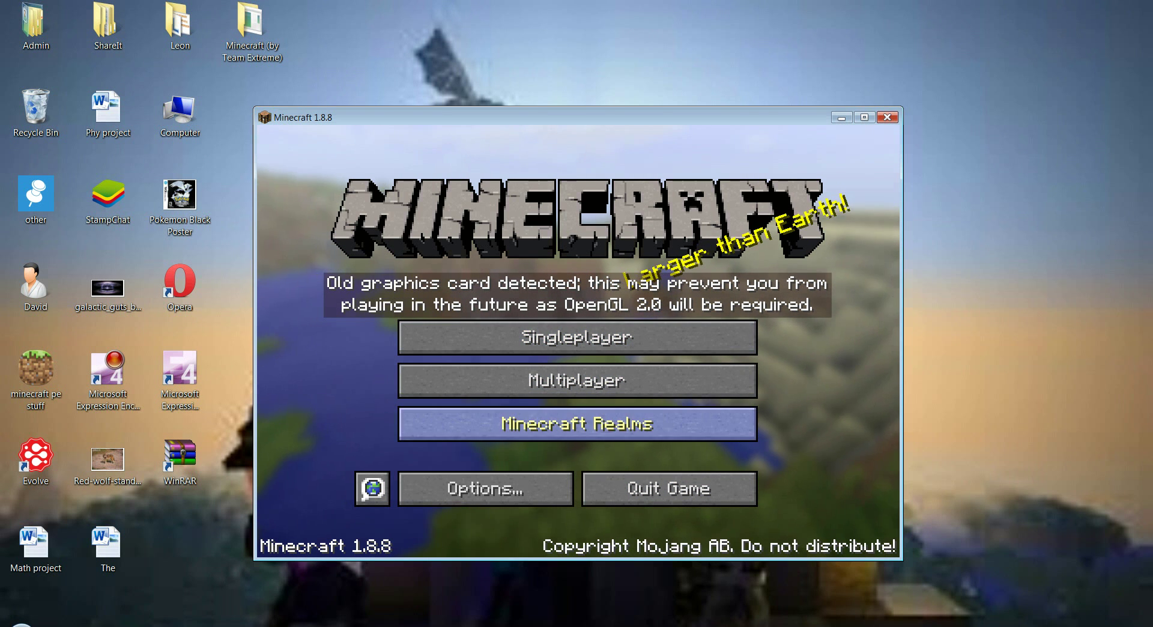
{"action": "left_click", "coordinate": [668, 488]}
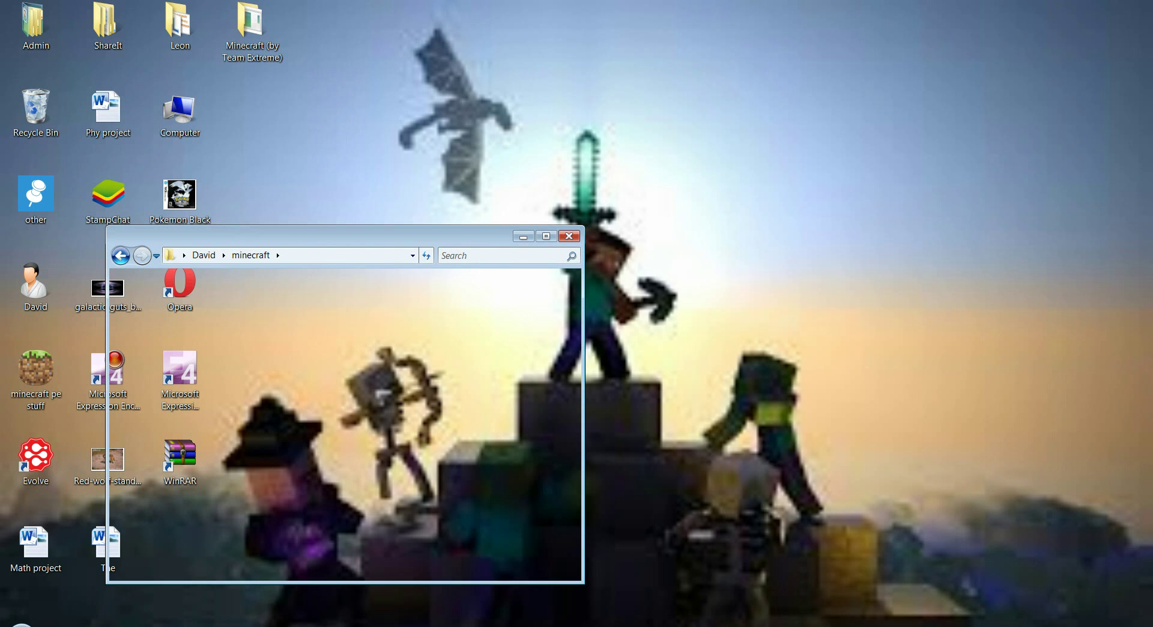
Step: Close the minecraft folder's Explorer window so only the desktop remains
{"action": "left_click", "coordinate": [568, 236]}
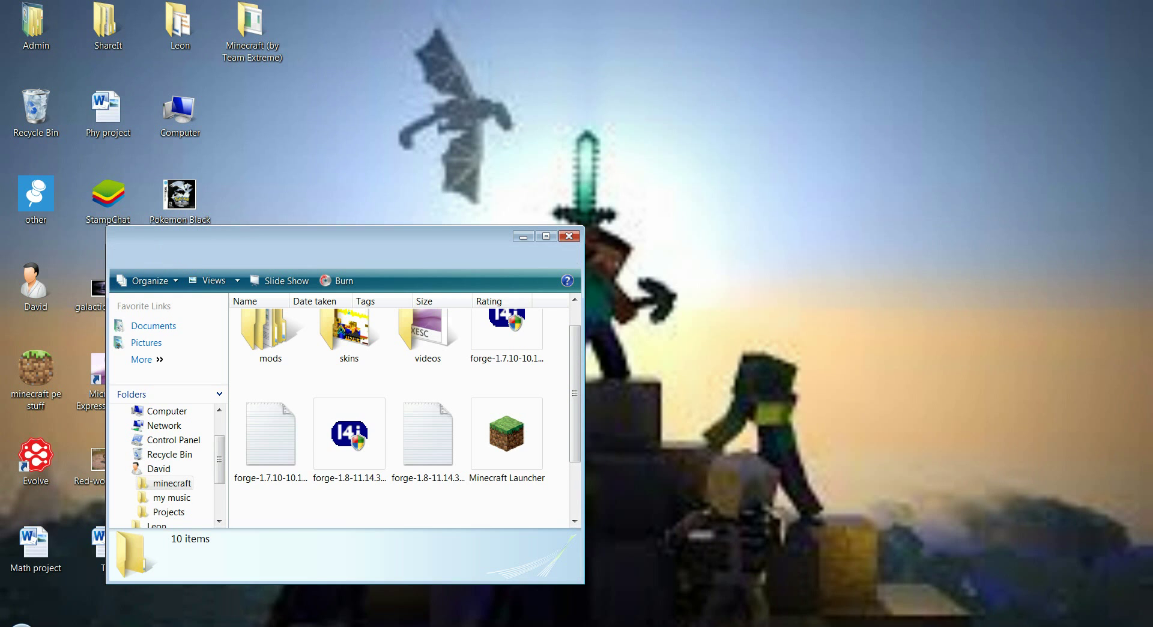